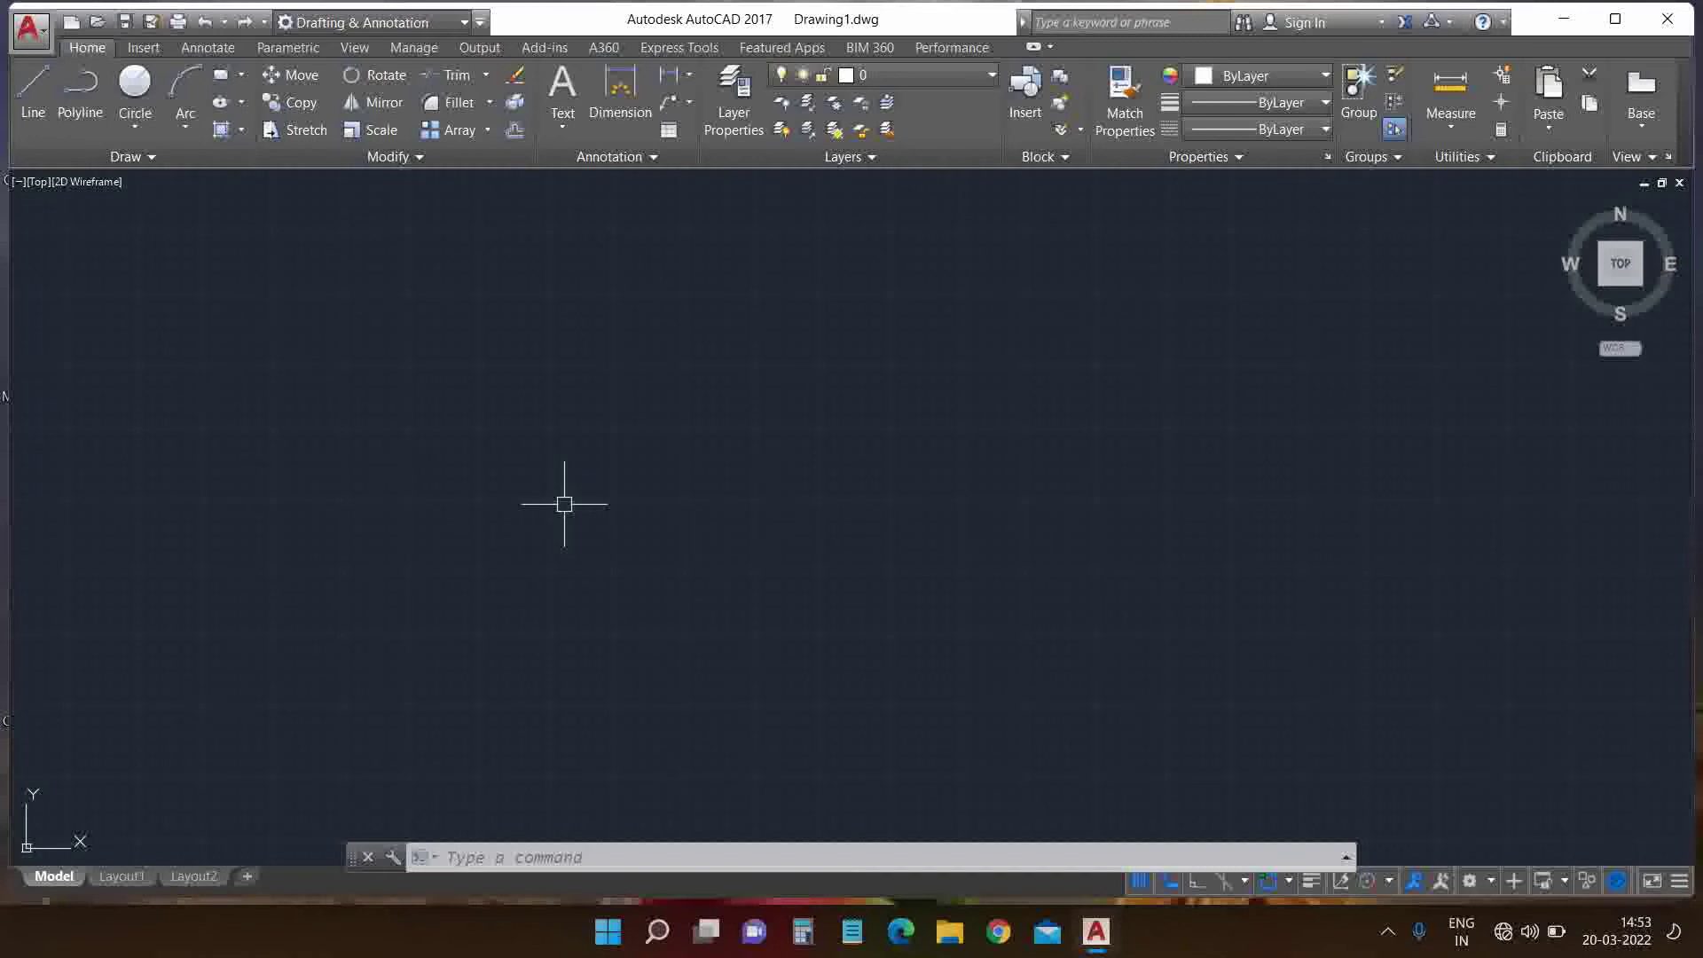
Step: Start the SPLINE command with SPL and place its first point on the left
{"action": "type", "text": "SPL"}
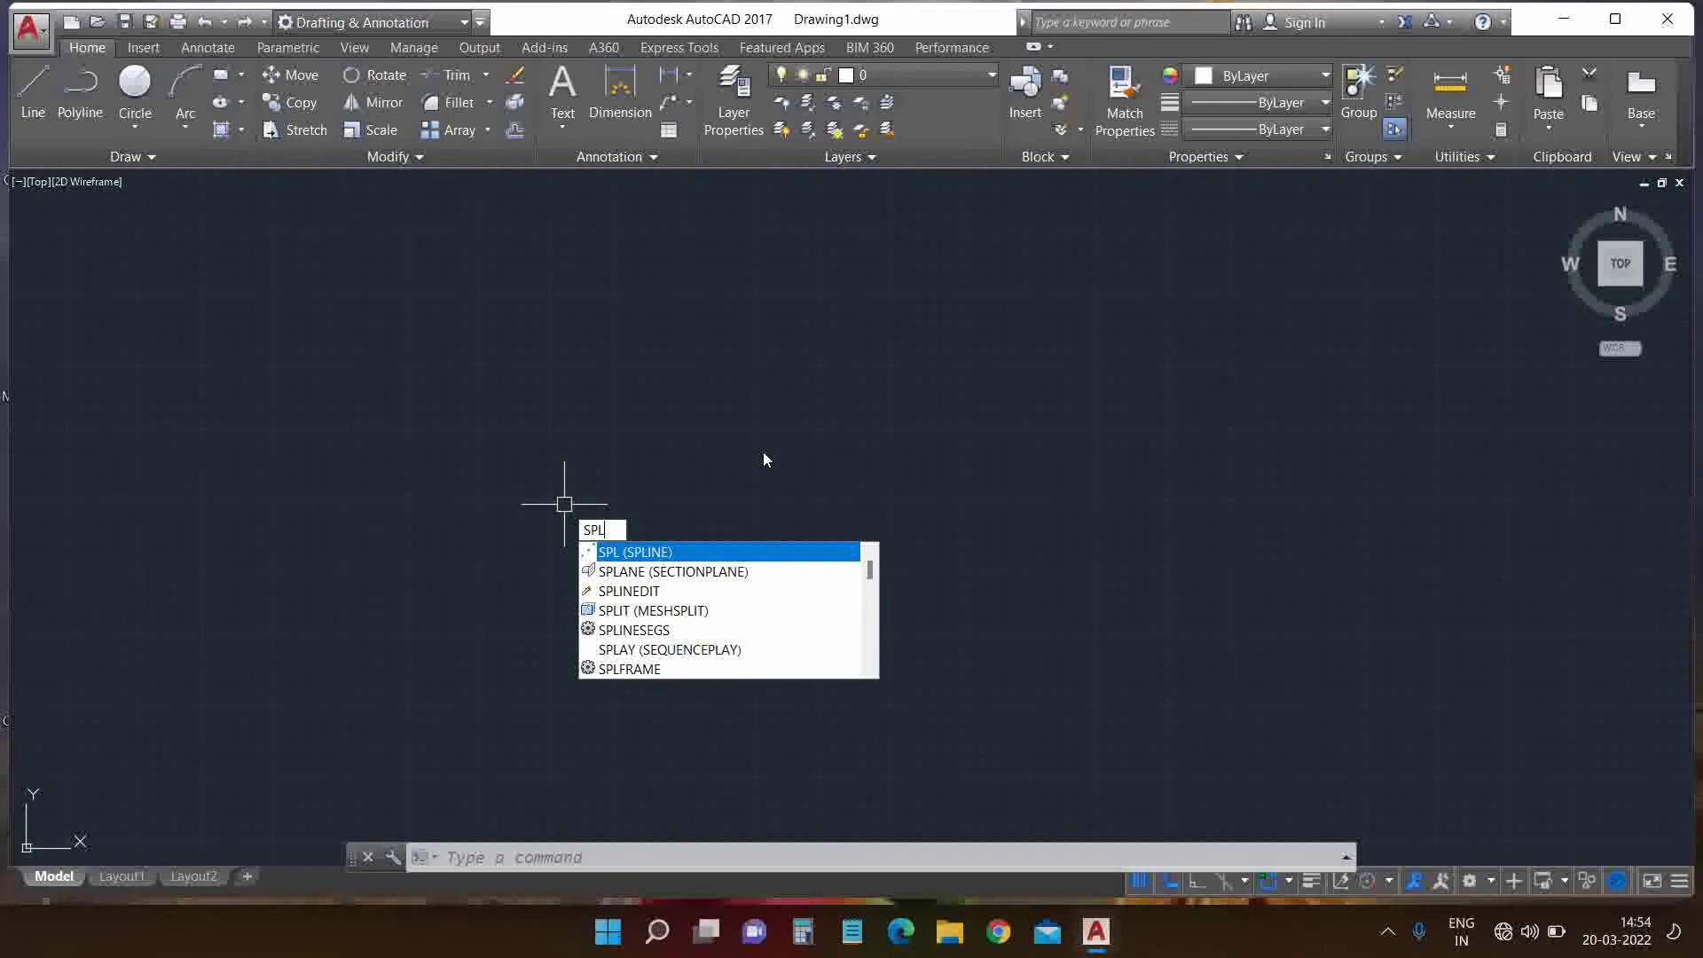
{"action": "key", "text": "Return"}
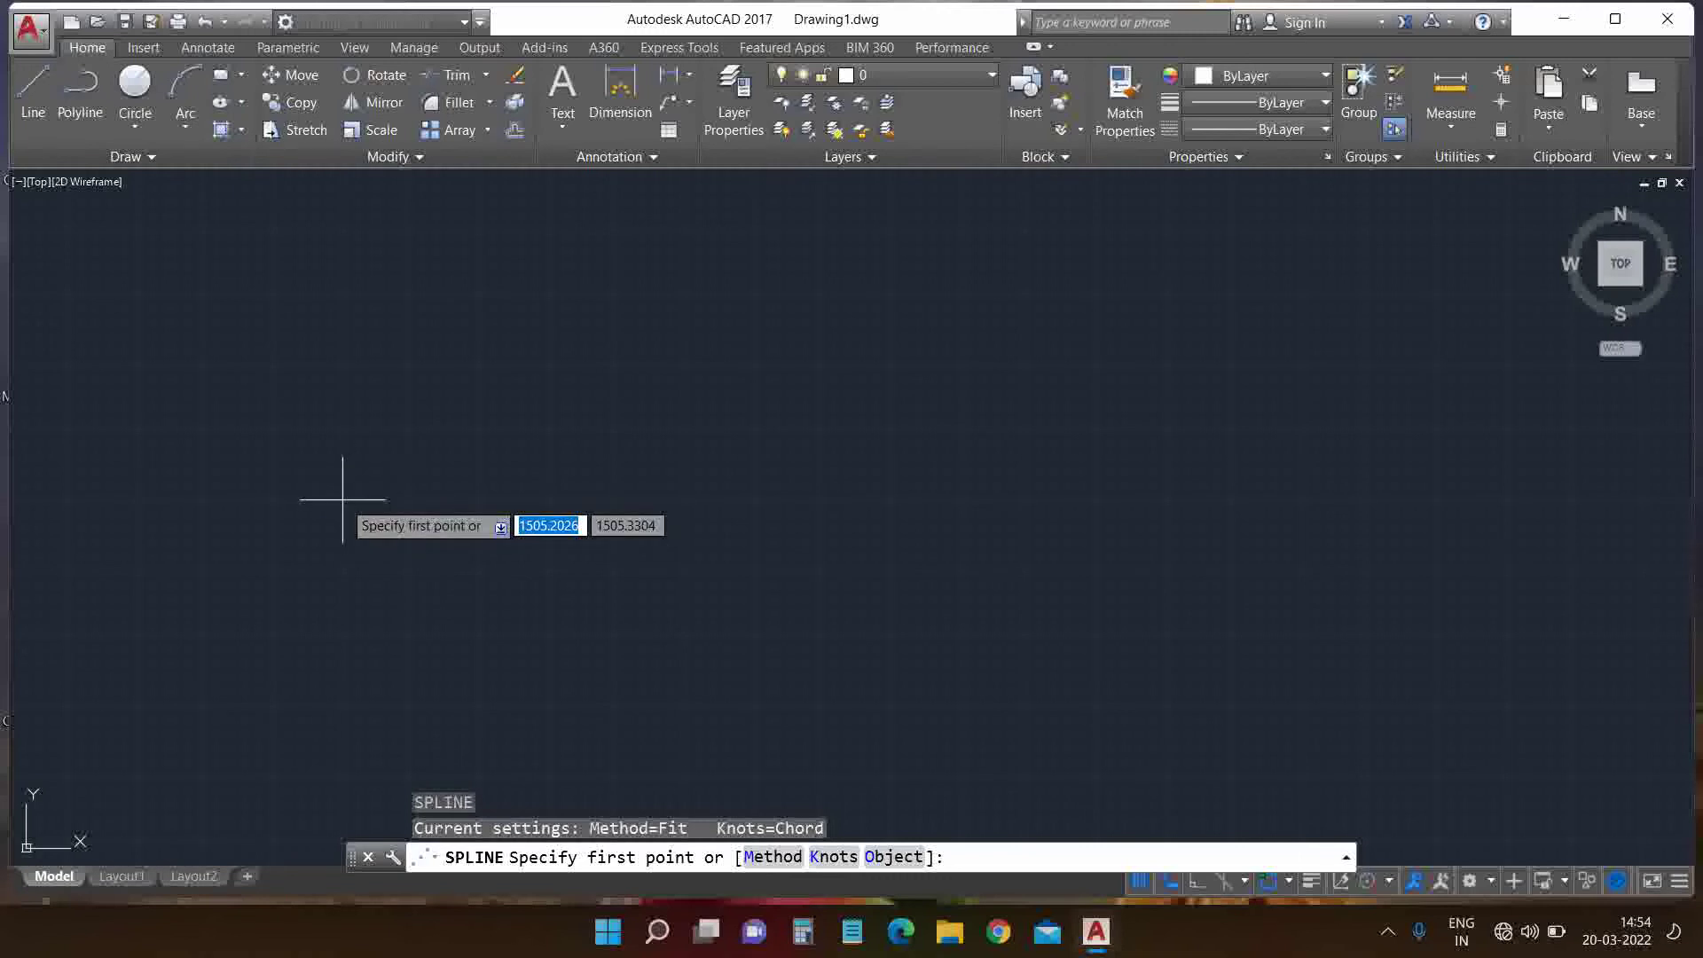
{"action": "left_click", "coordinate": [343, 499]}
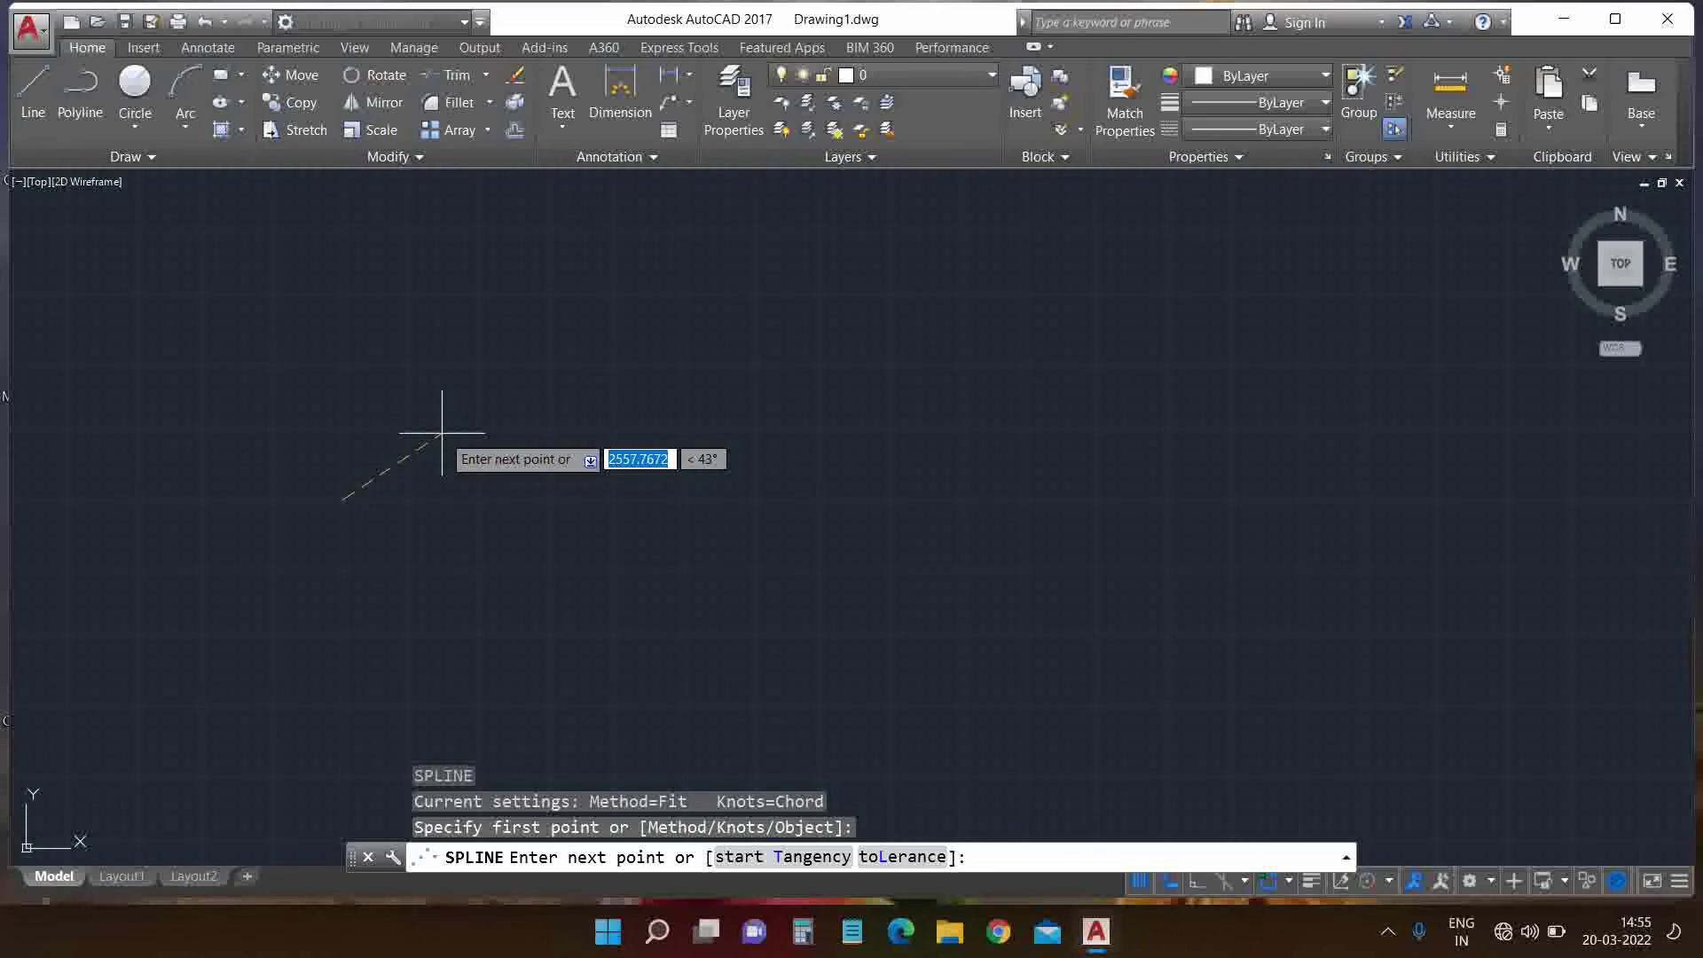
Step: Add spline fit points for the first peak, first trough and second peak
{"action": "left_click", "coordinate": [442, 433]}
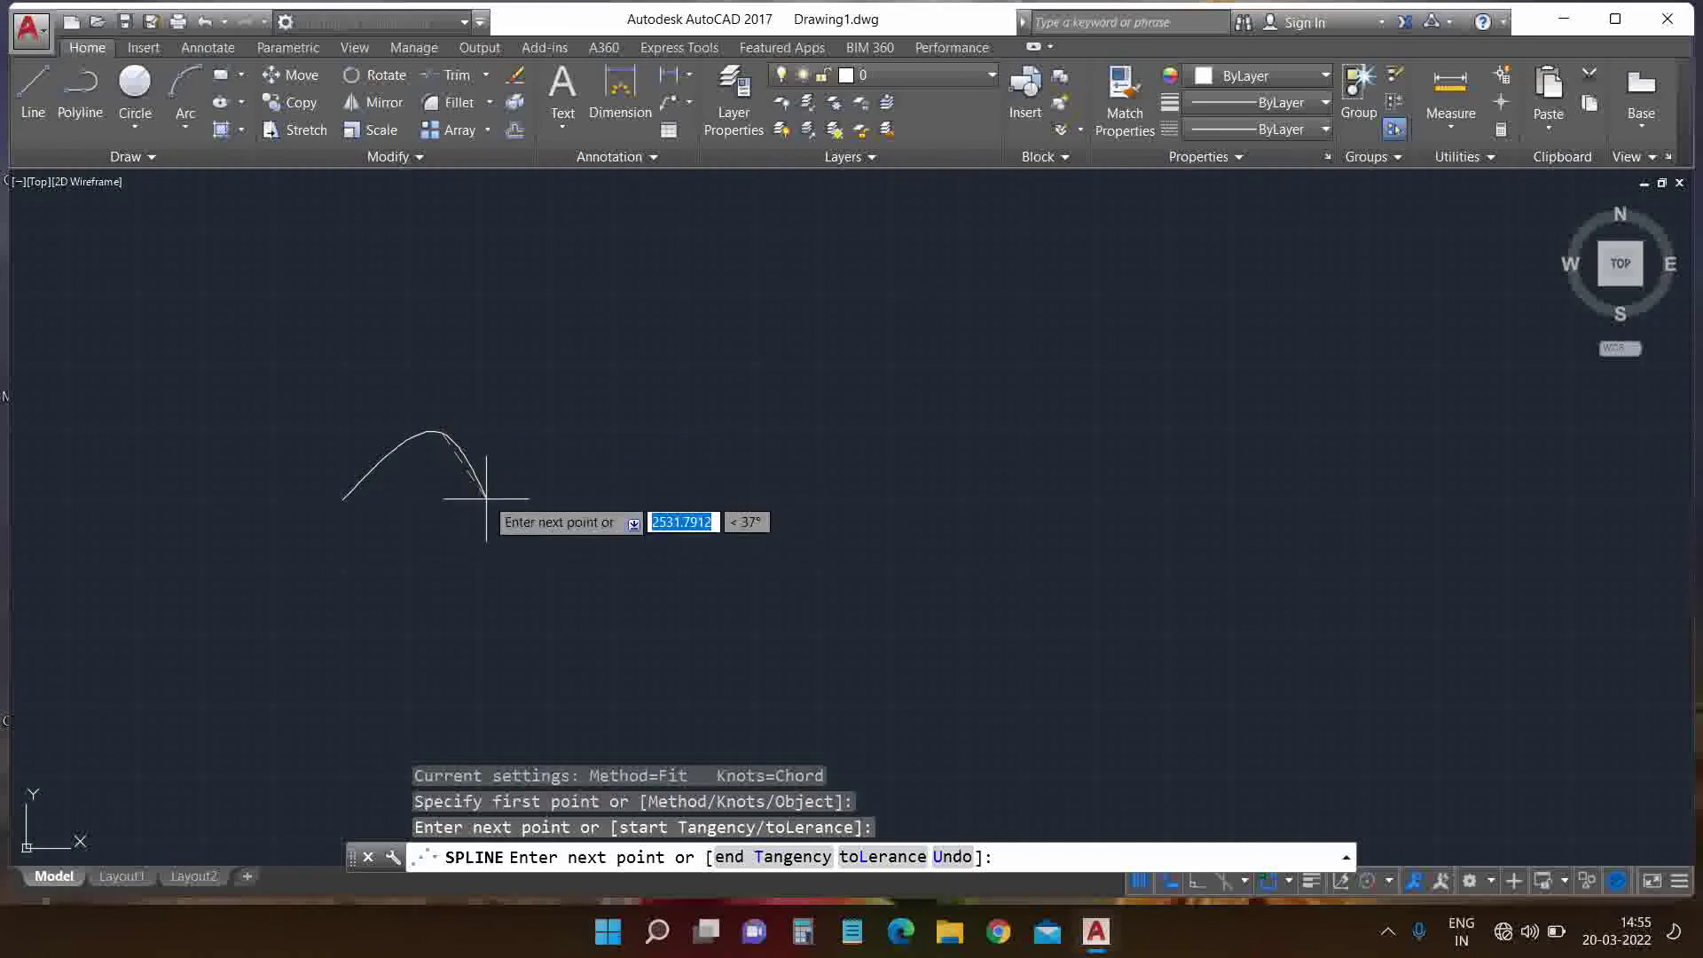
{"action": "left_click", "coordinate": [545, 609]}
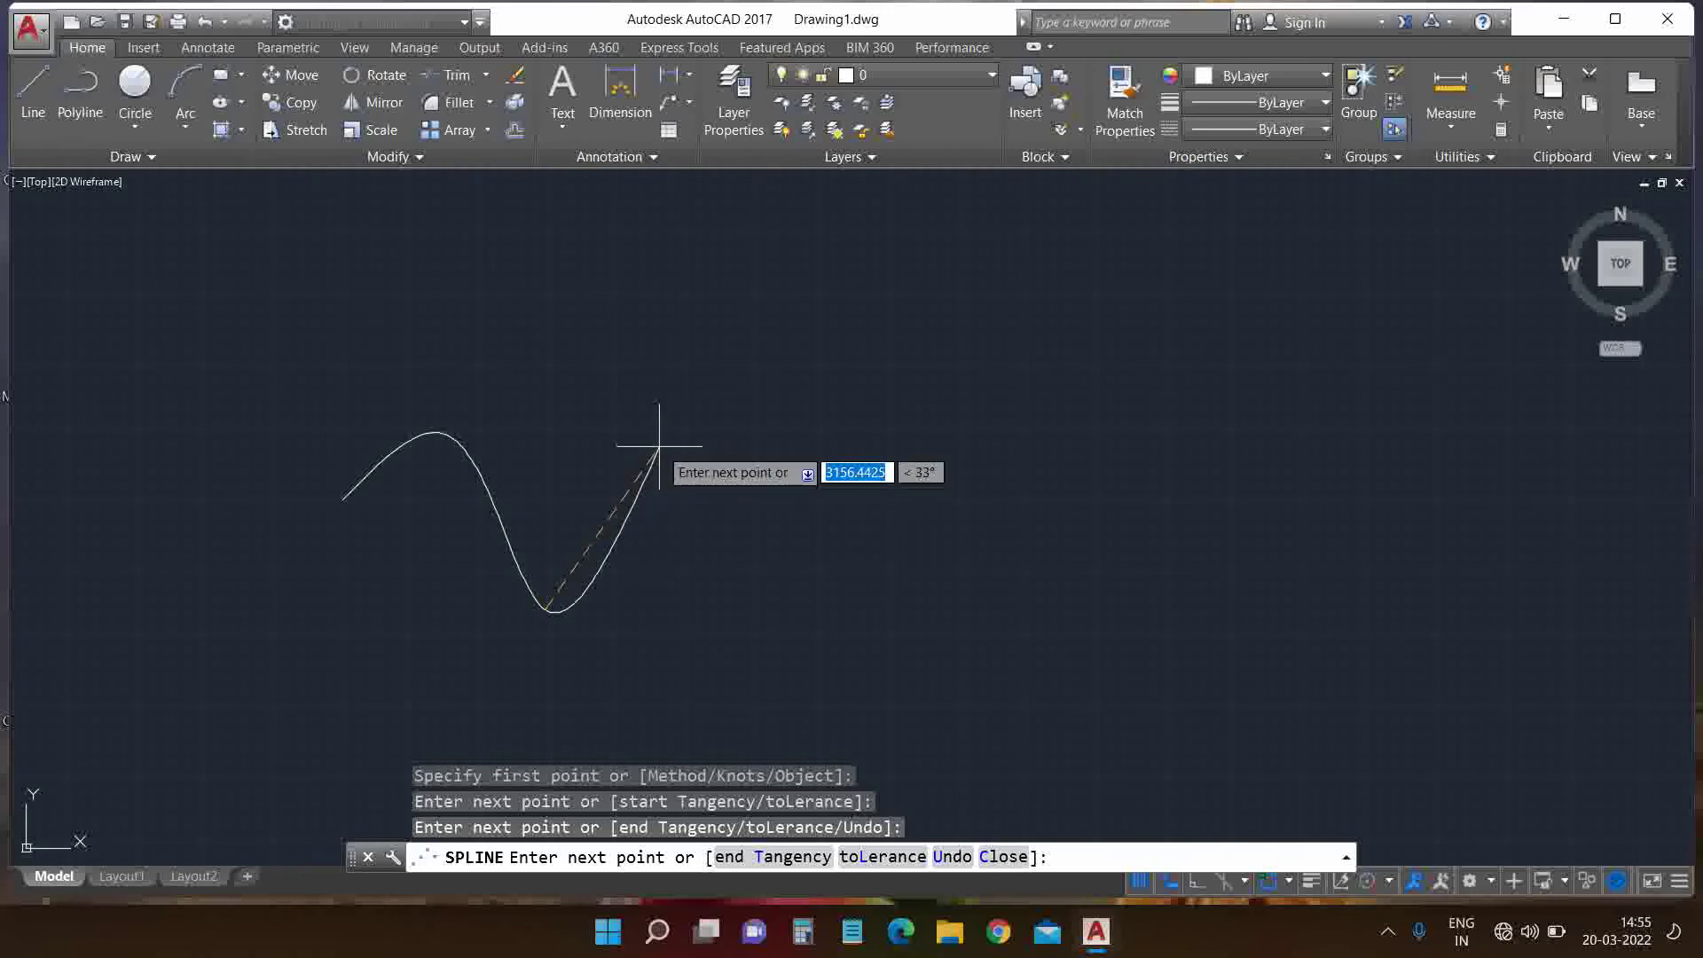
{"action": "left_click", "coordinate": [661, 447]}
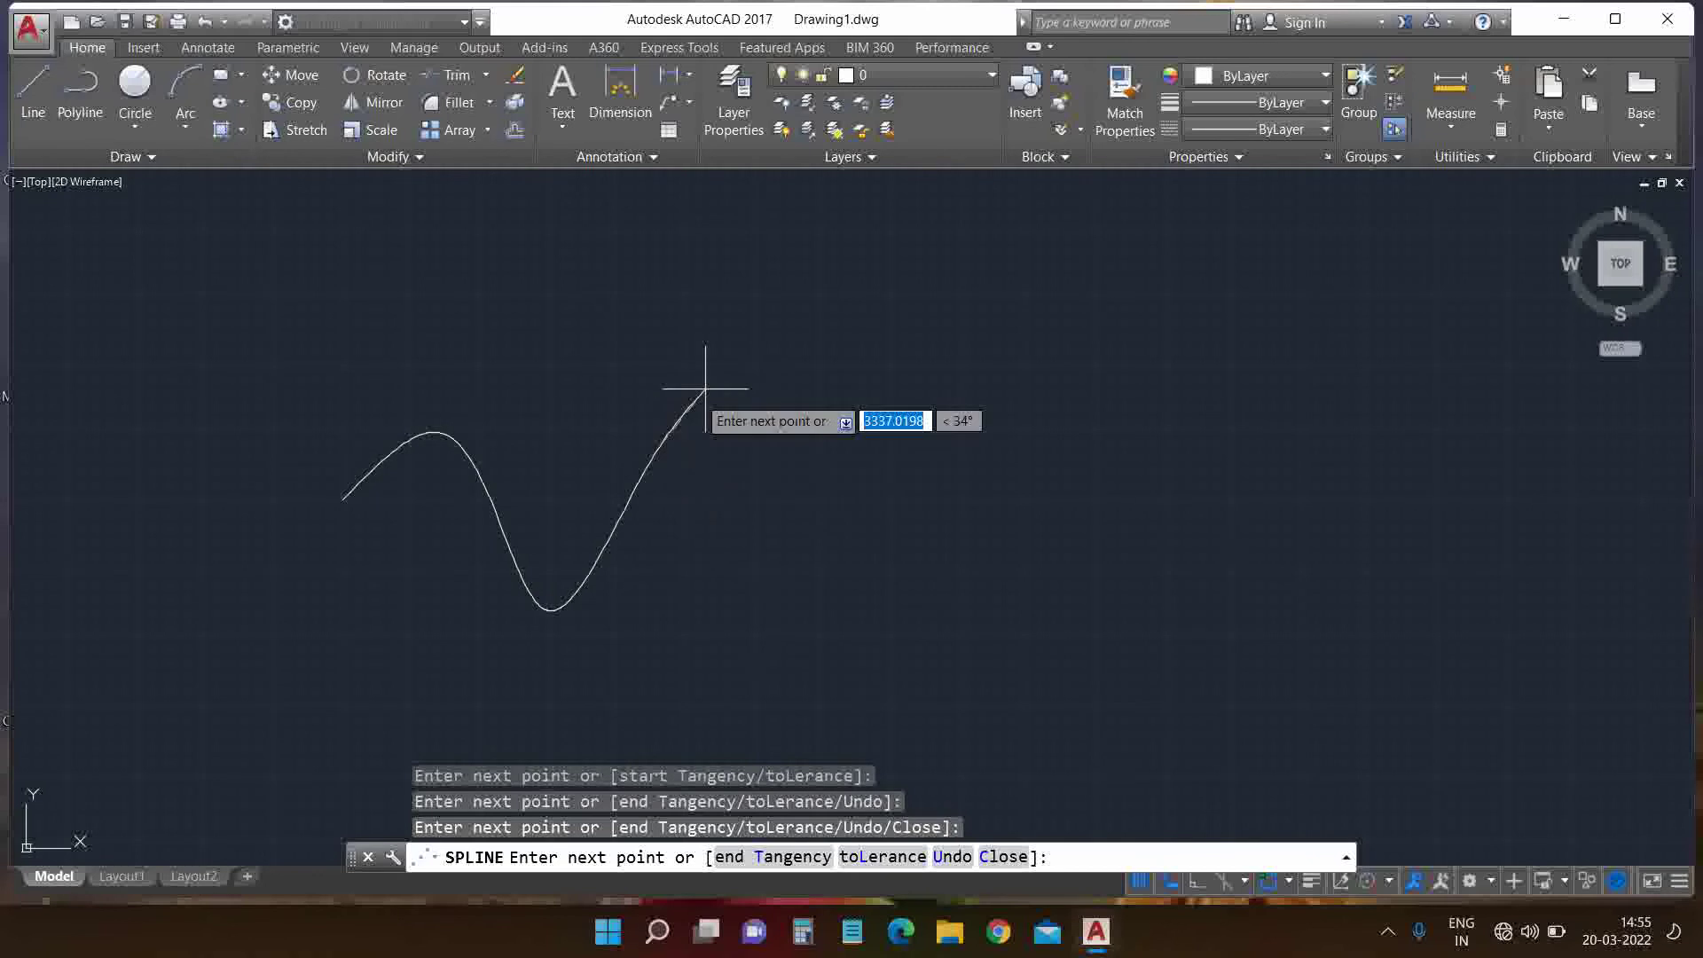
Step: Add alternating, progressively larger troughs and peaks to the upper right, then end the open spline
{"action": "left_click", "coordinate": [767, 570]}
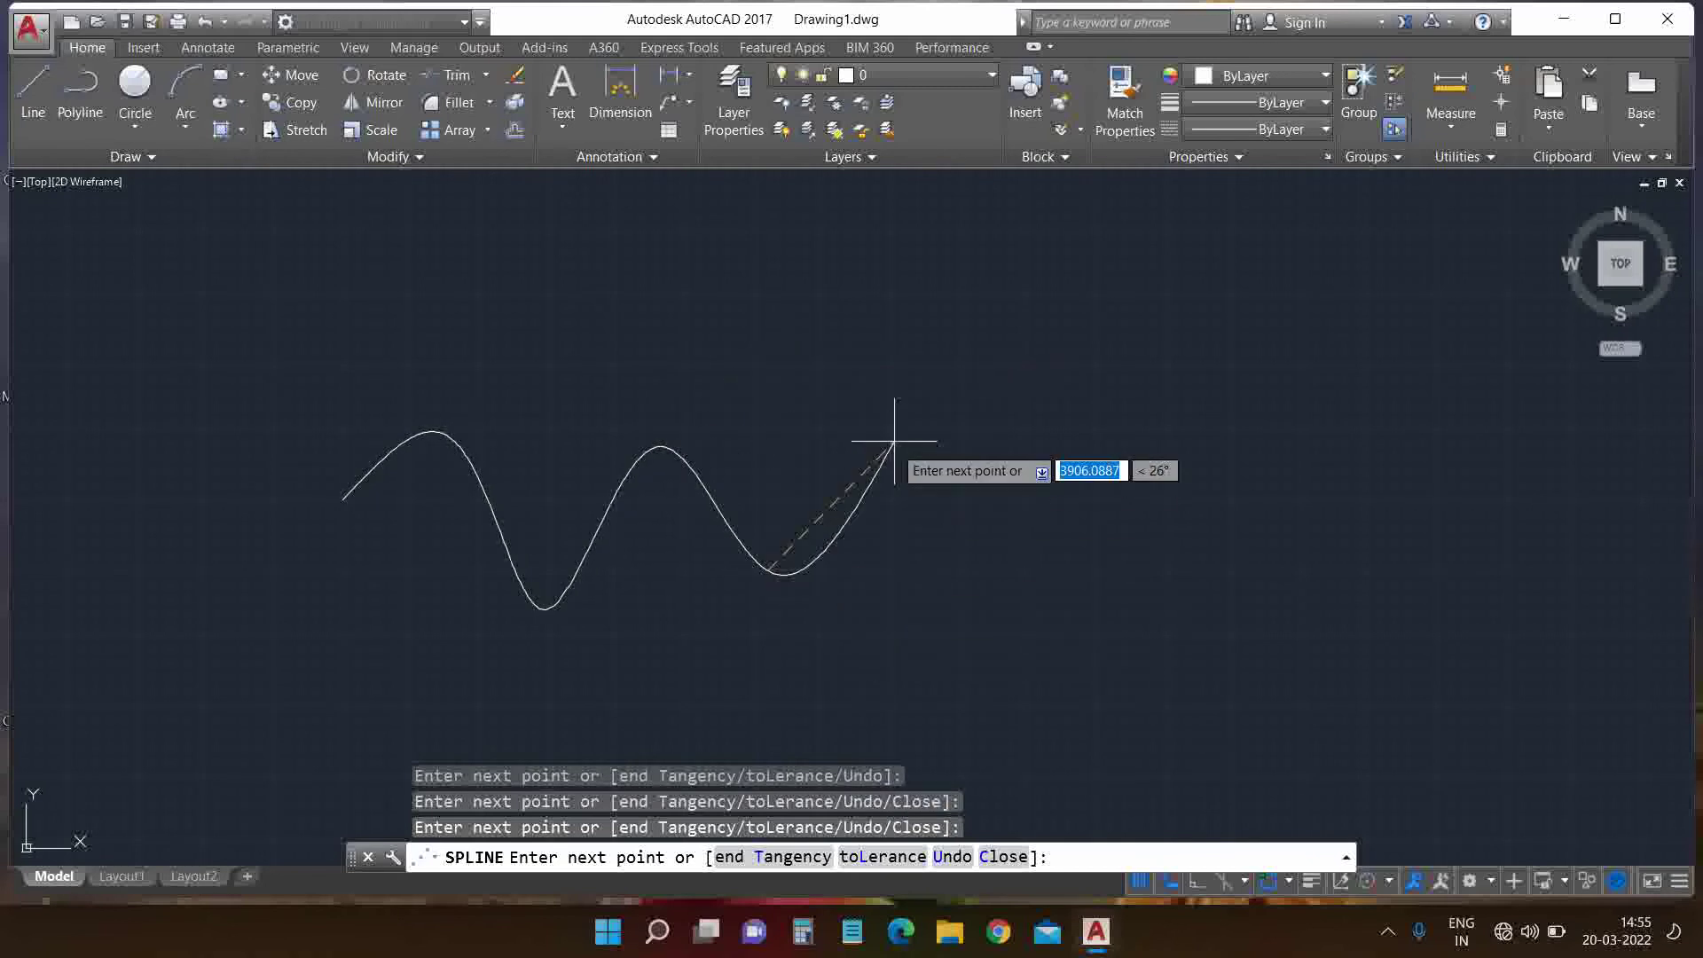
{"action": "left_click", "coordinate": [898, 443]}
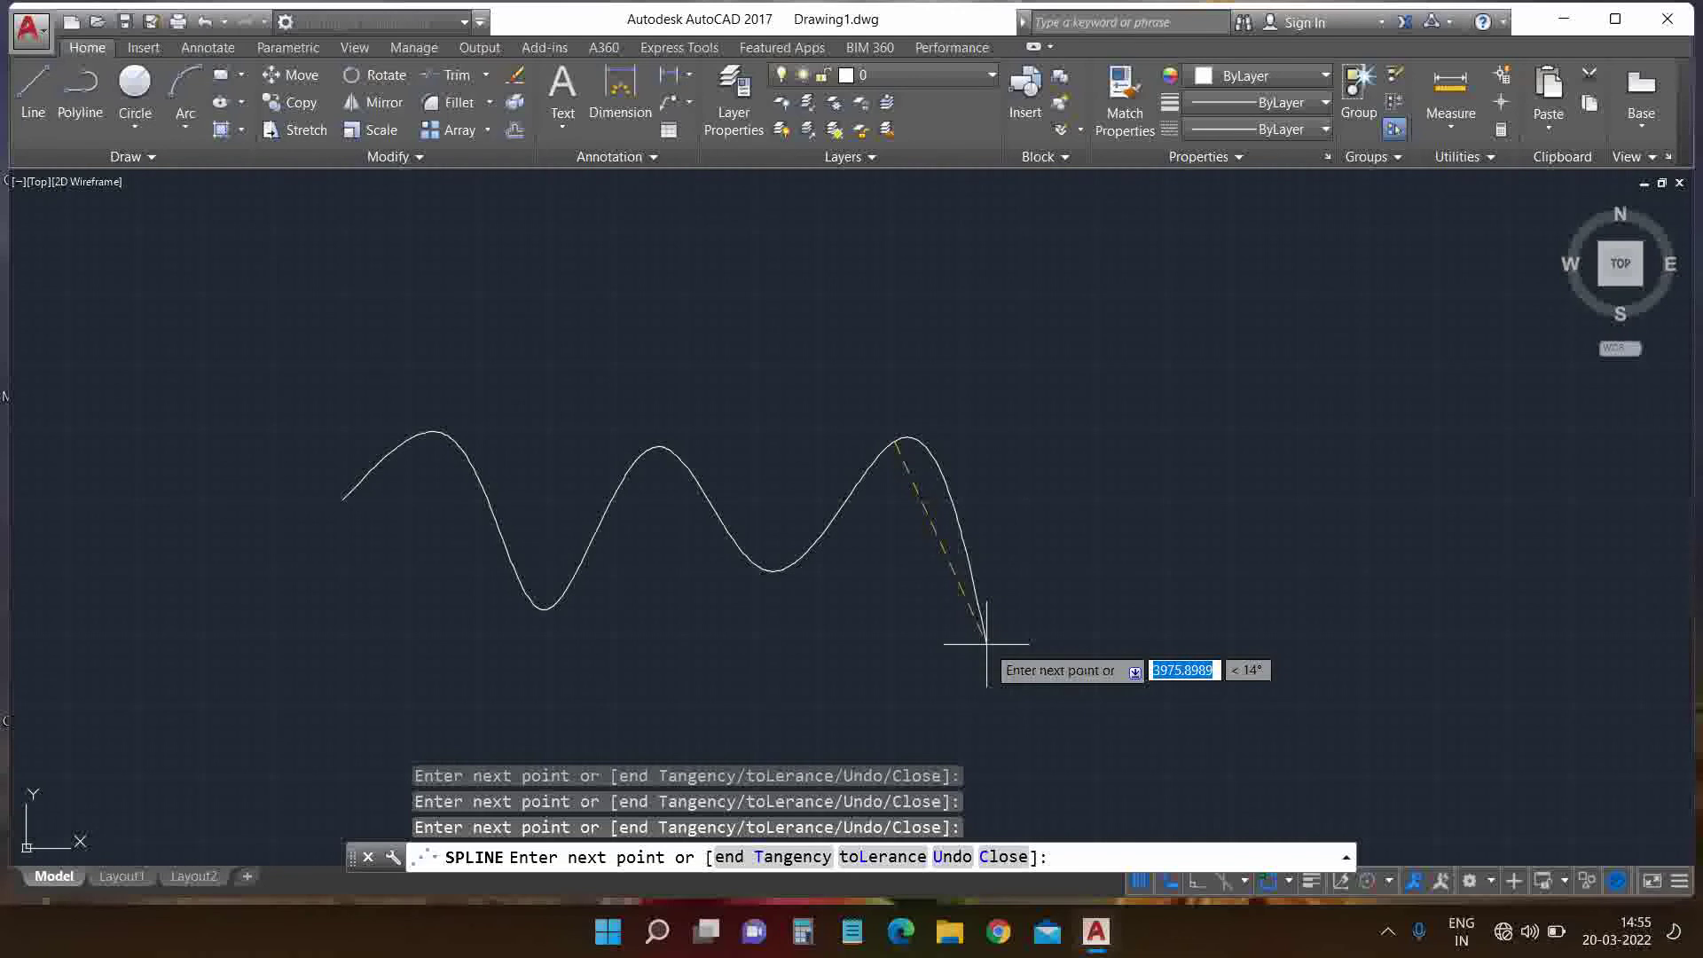
{"action": "left_click", "coordinate": [995, 650]}
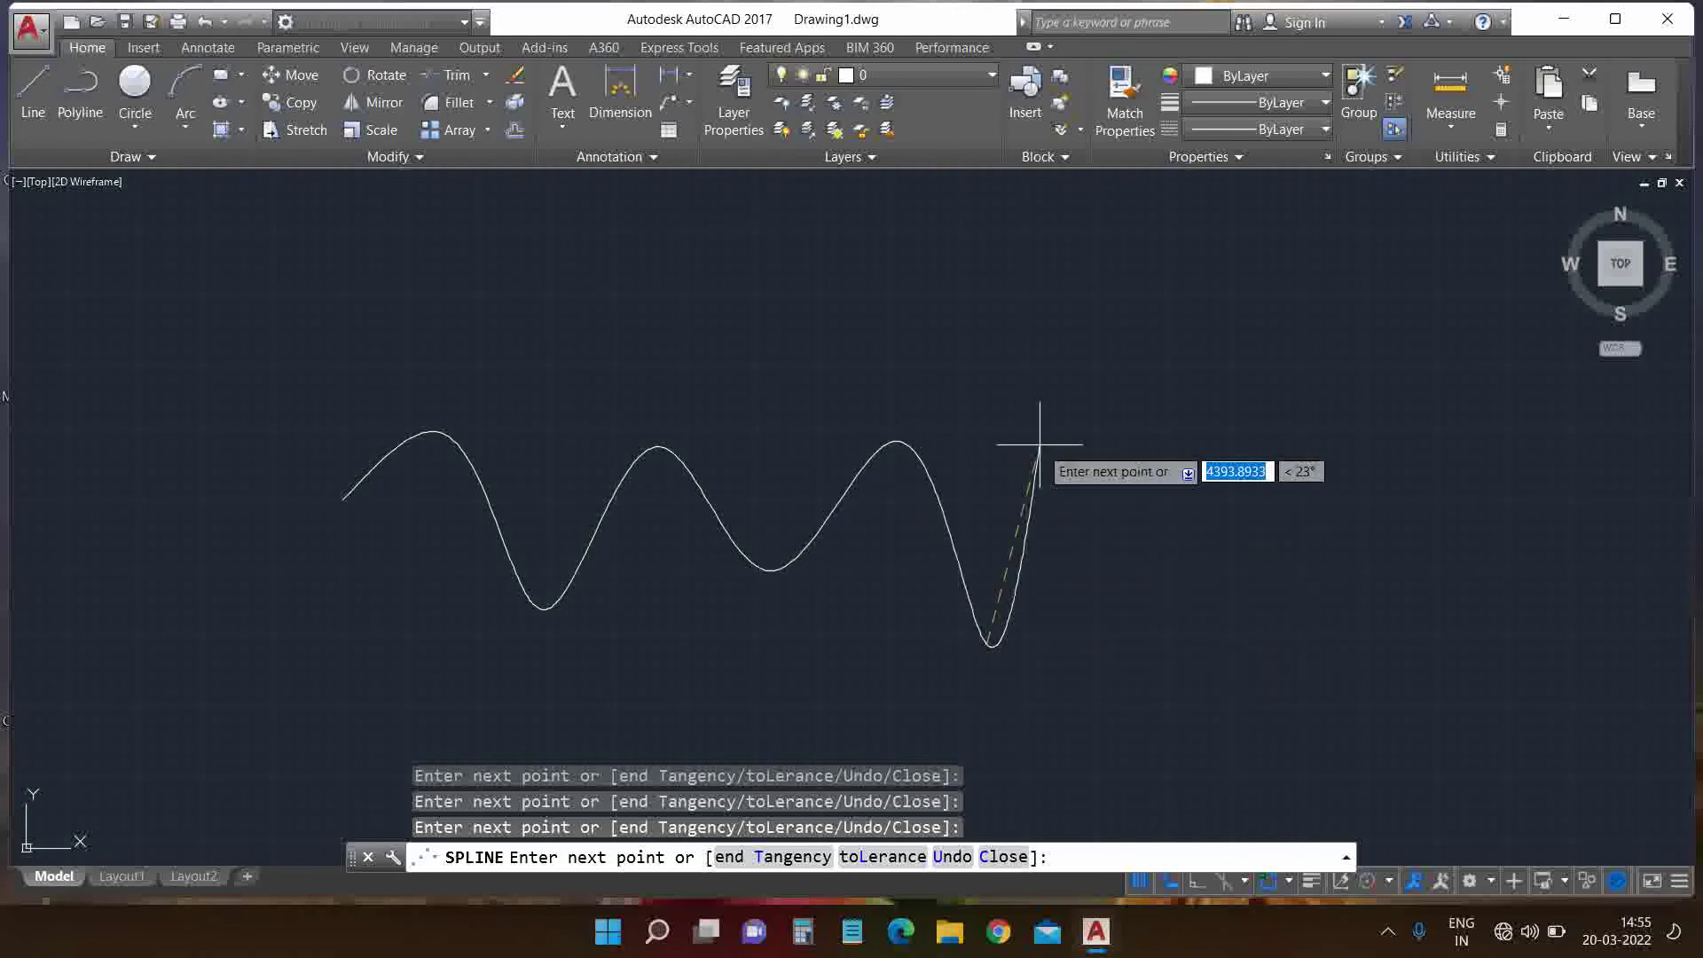
{"action": "left_click", "coordinate": [1043, 380]}
{"action": "left_click", "coordinate": [1142, 689]}
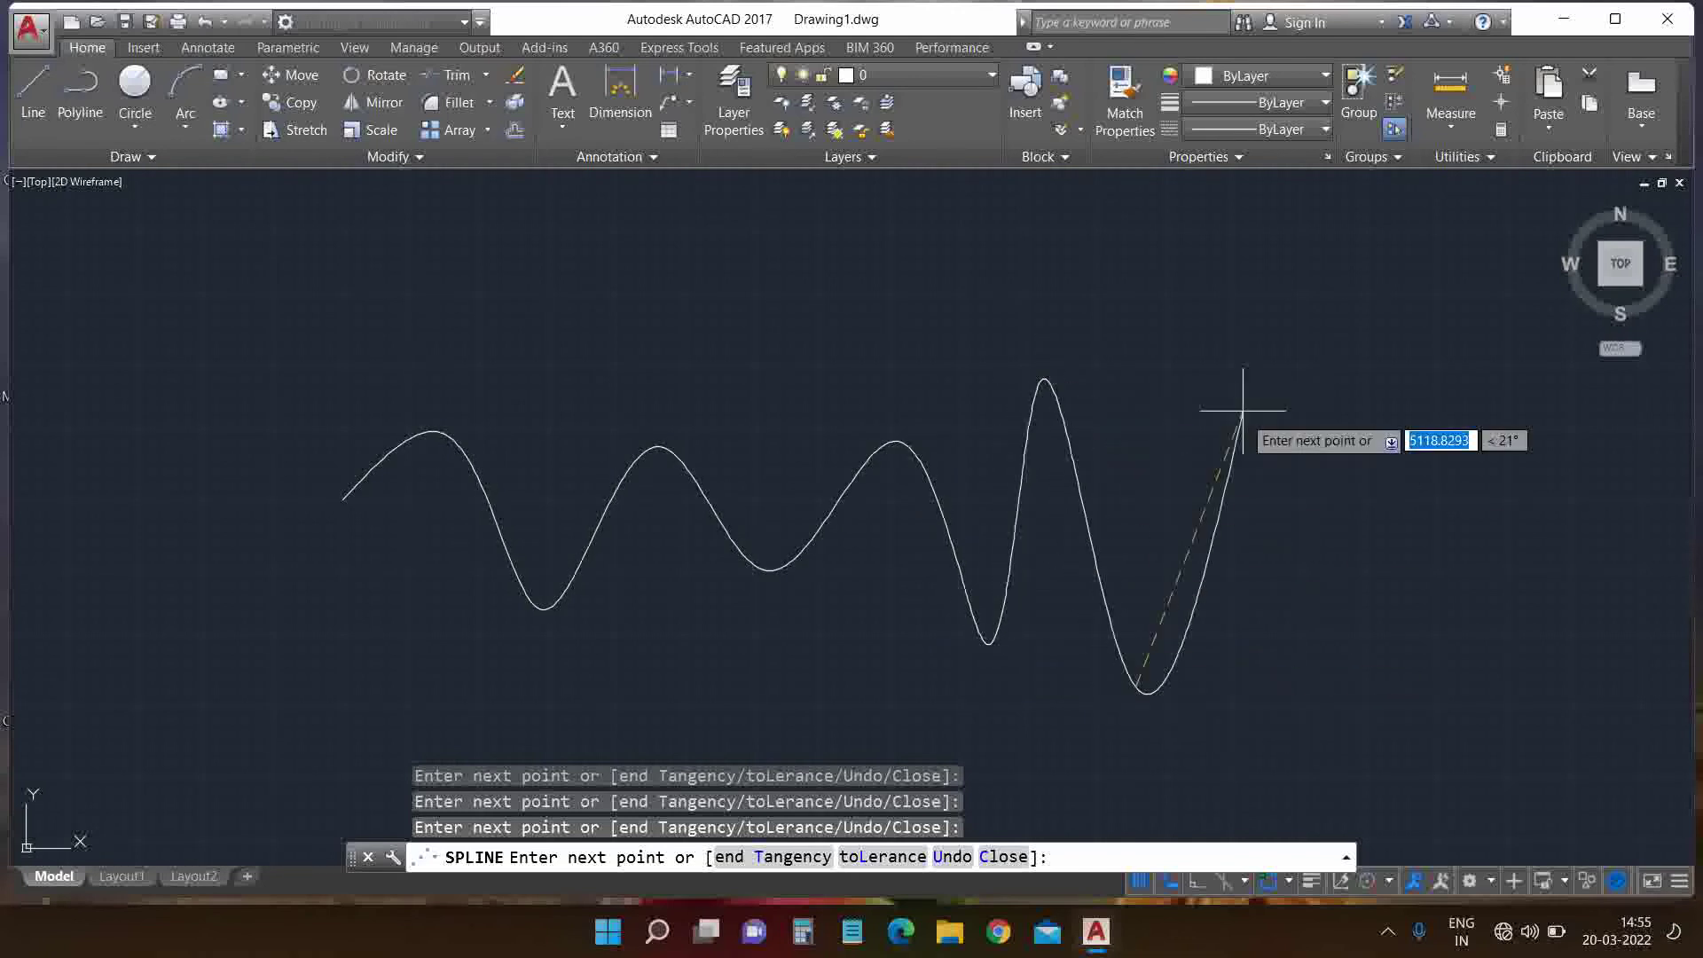
{"action": "left_click", "coordinate": [1240, 389]}
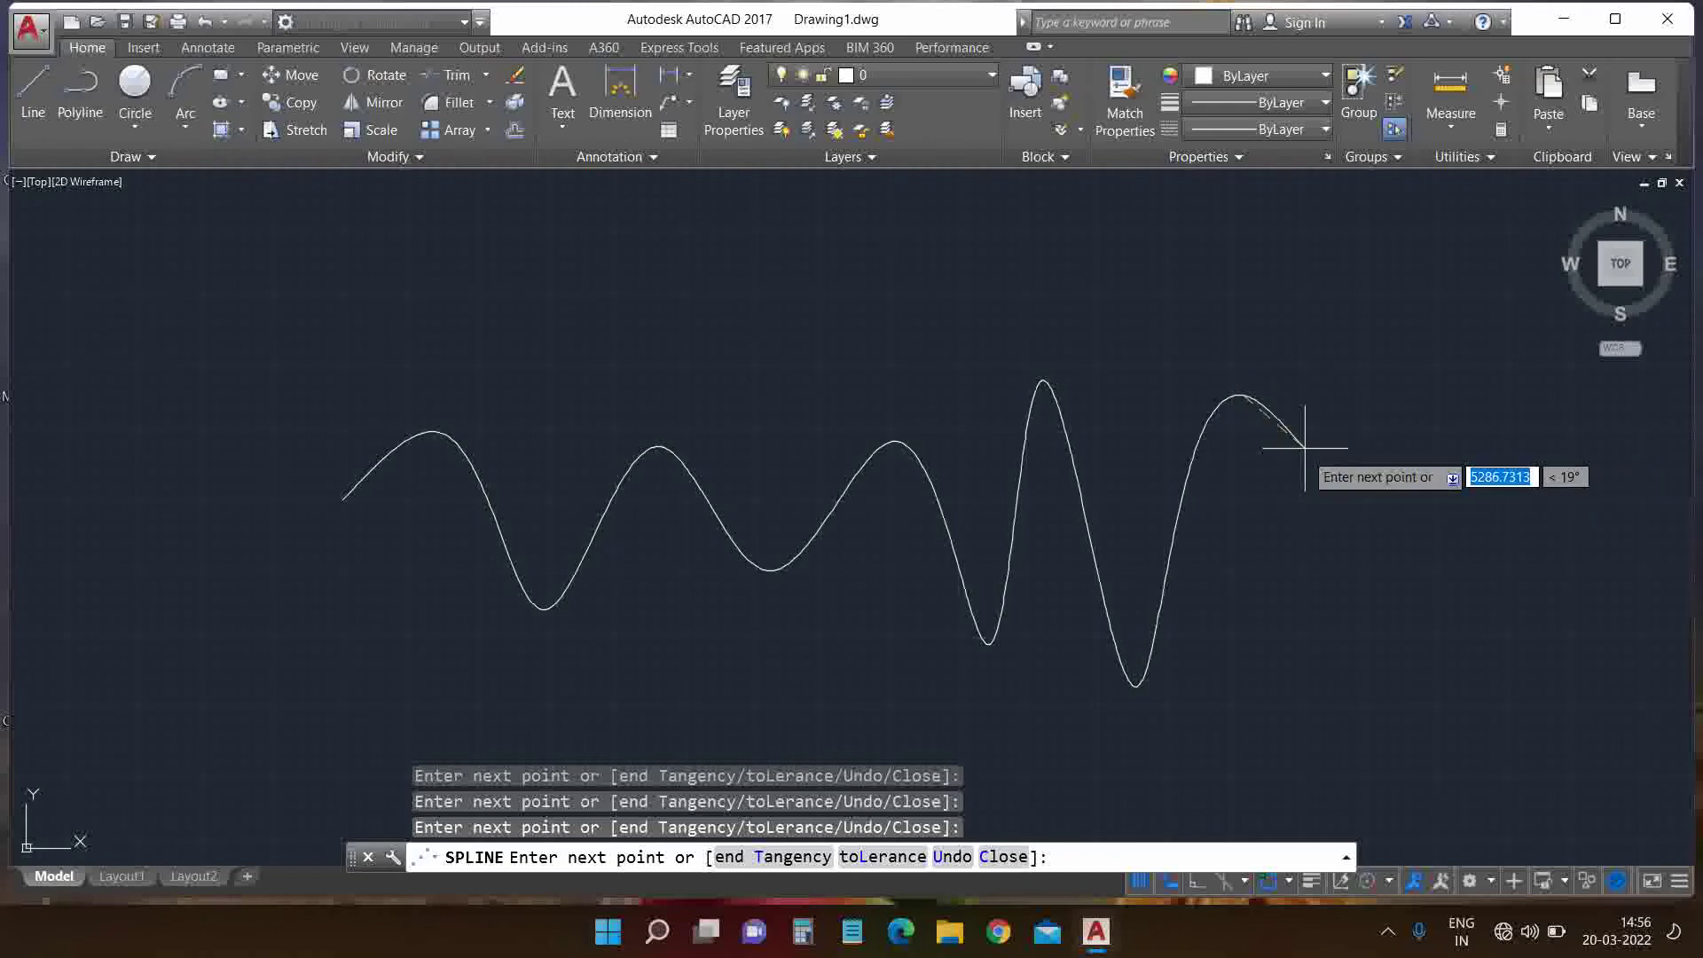
{"action": "left_click", "coordinate": [1240, 395]}
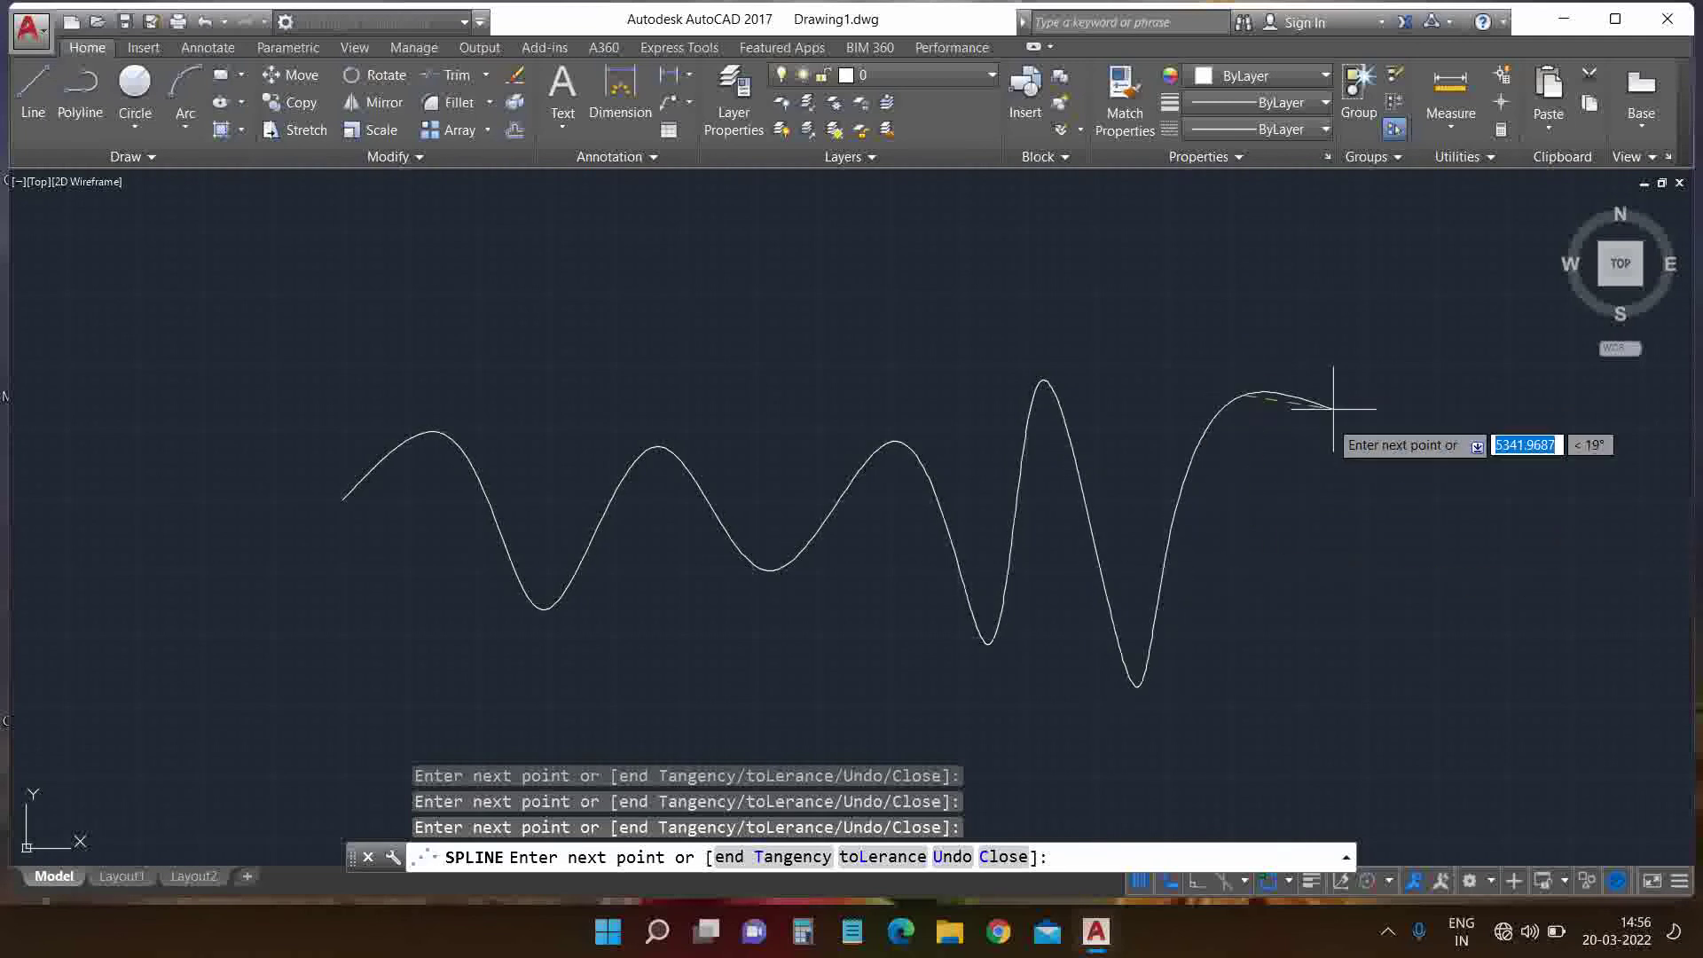
{"action": "key", "text": "Return"}
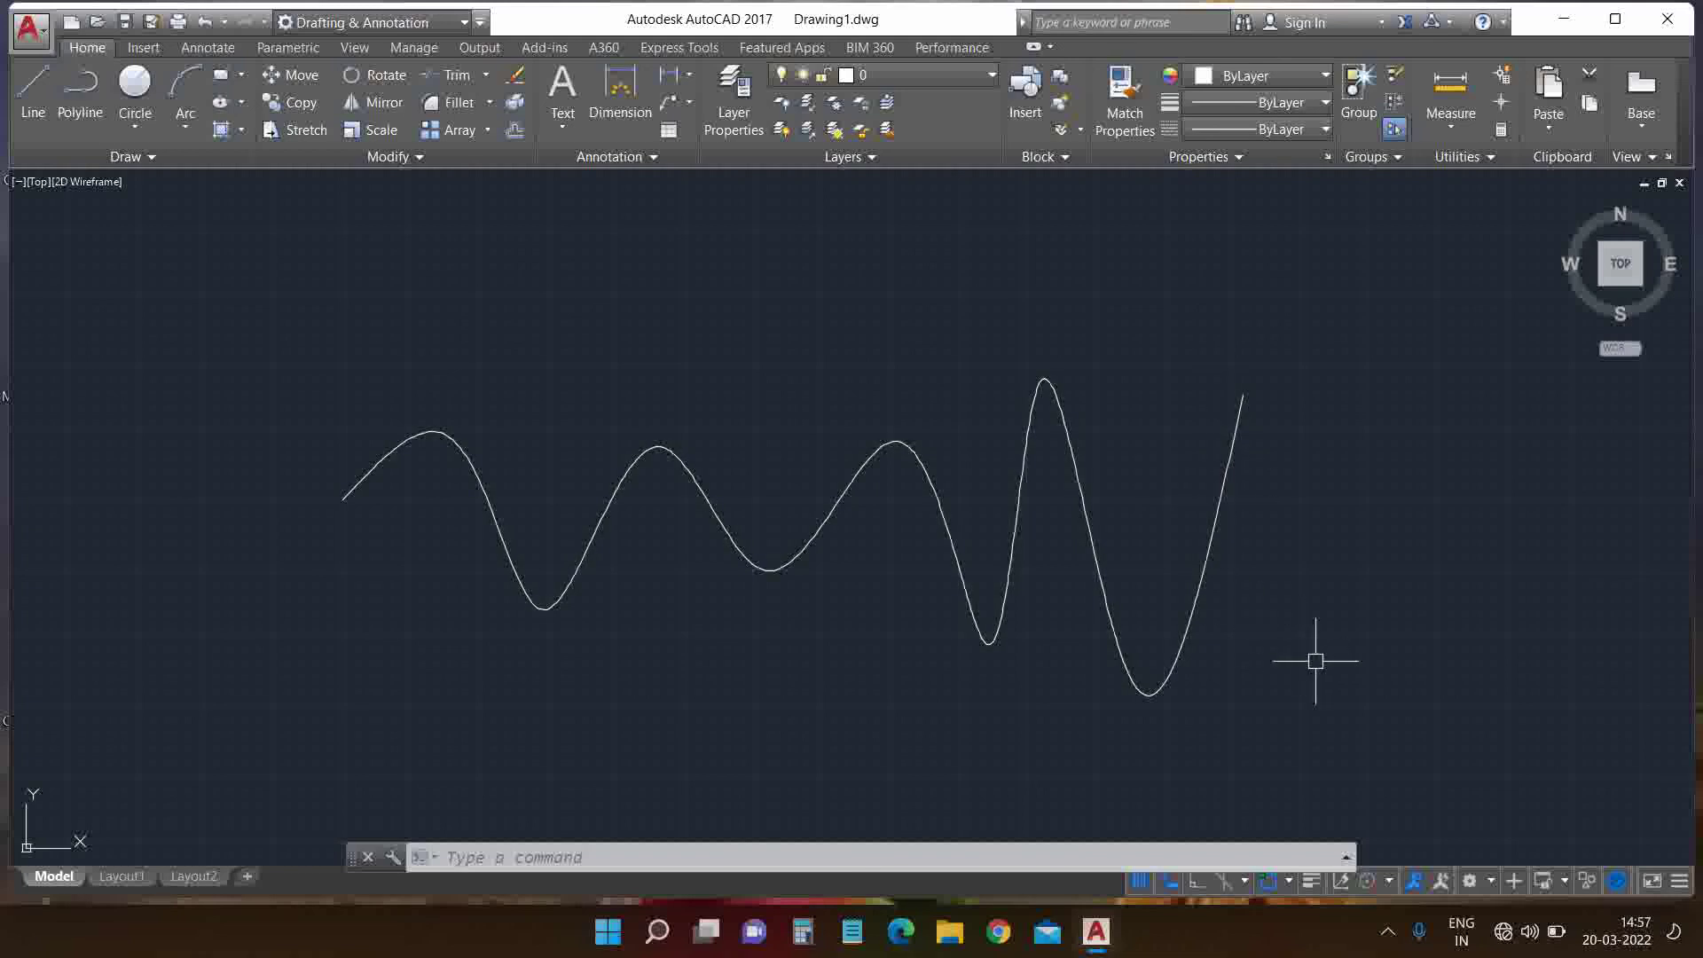
Step: Open the screen recorder's options menu from the hidden system tray icons
{"action": "left_click", "coordinate": [1392, 913]}
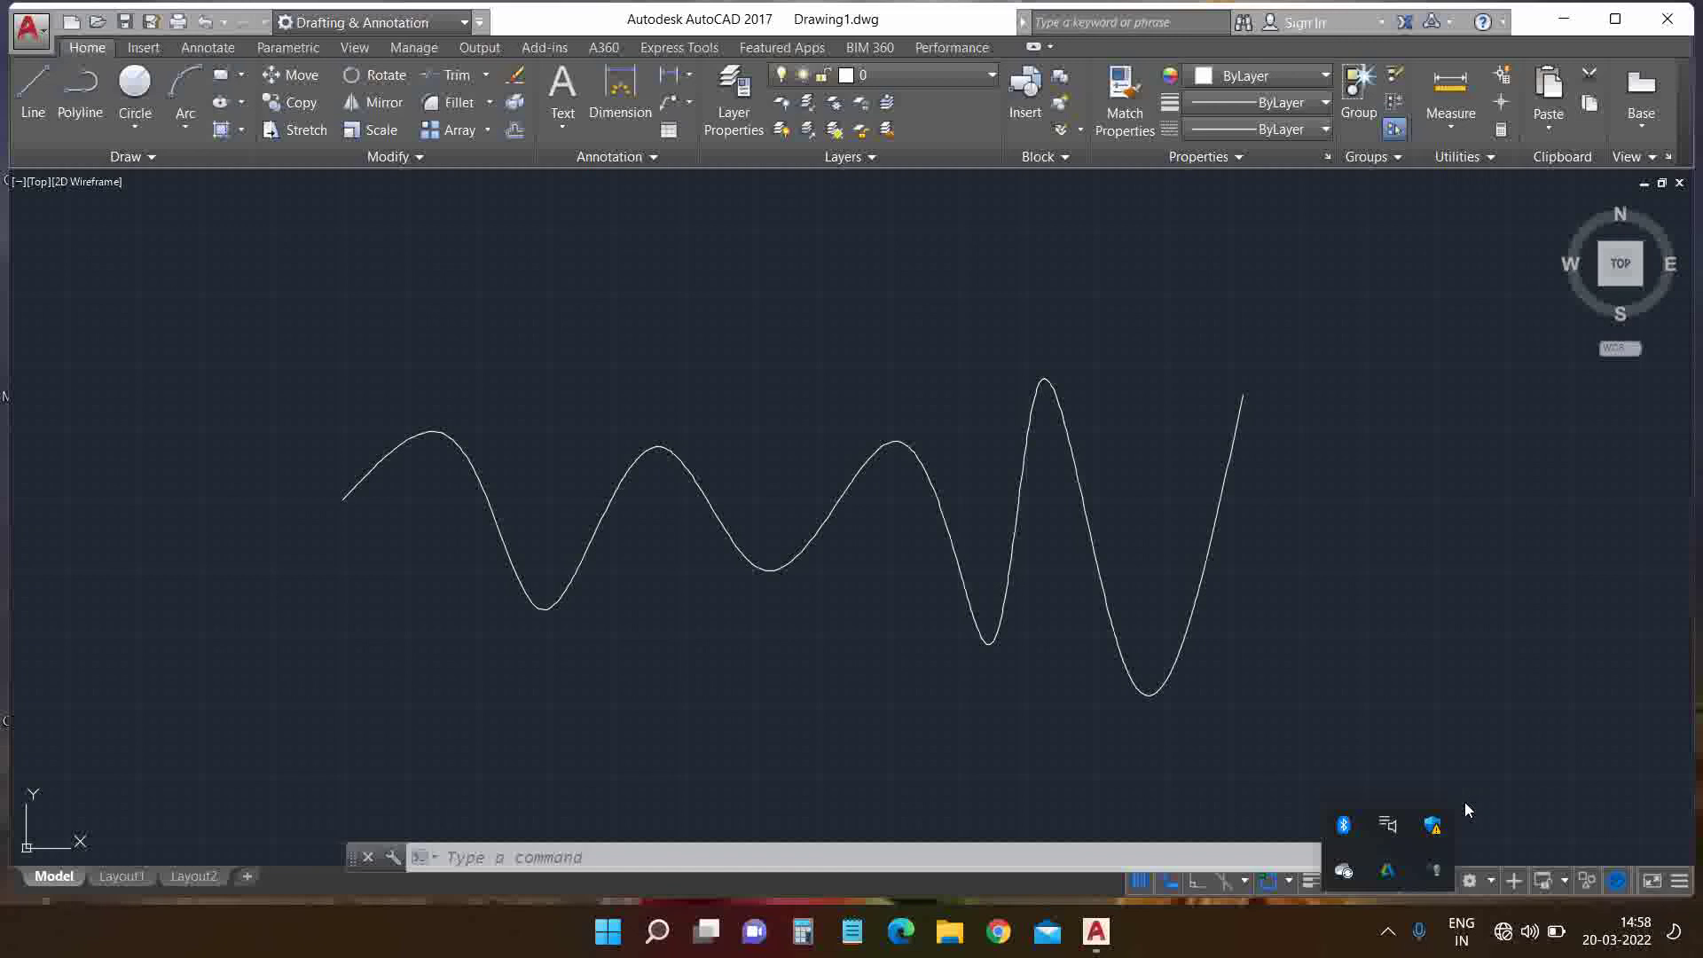
{"action": "right_click", "coordinate": [1436, 867]}
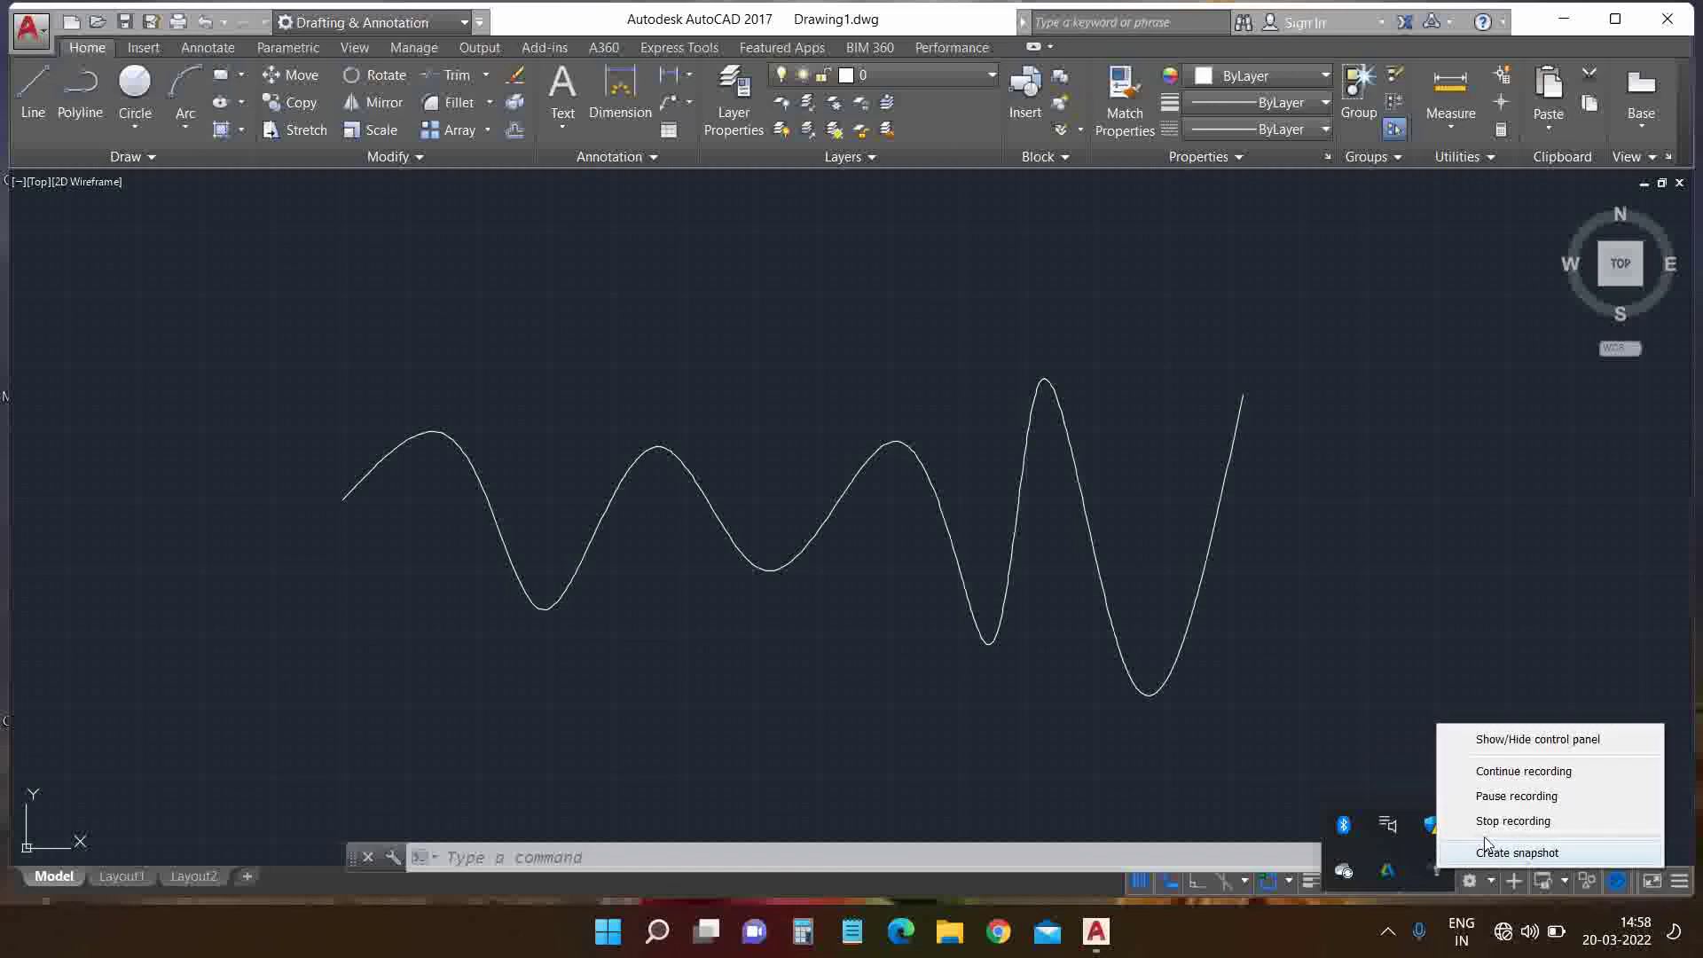